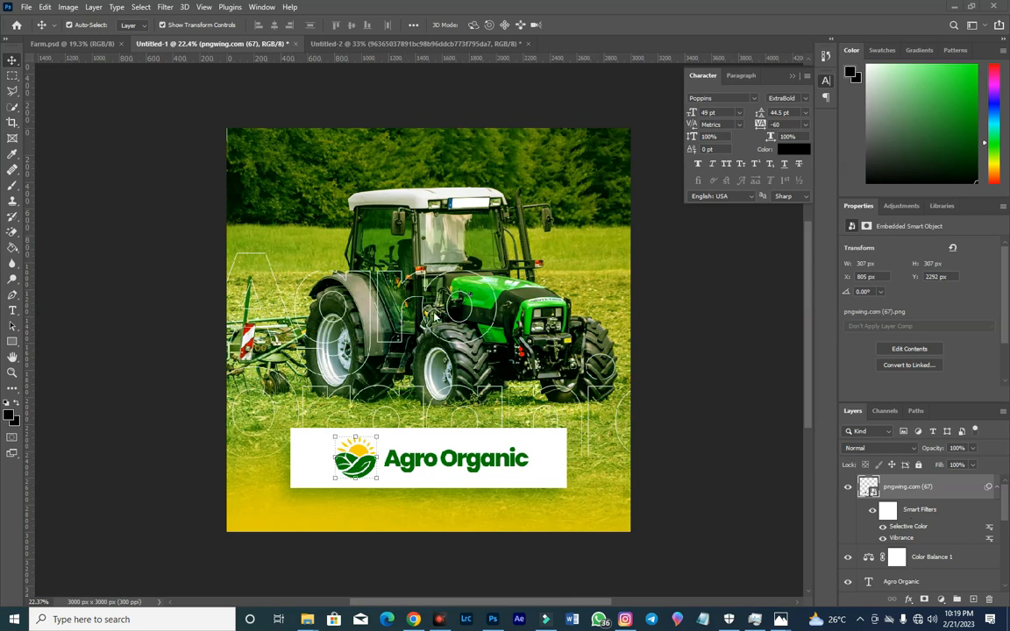
scroll(480, 278, down, 1)
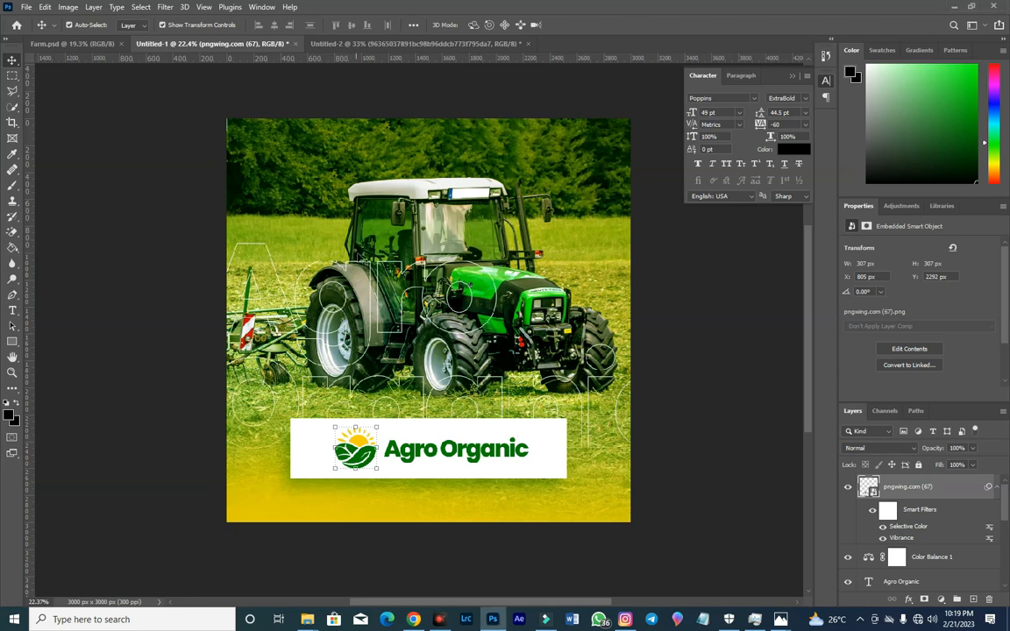
scroll(333, 225, up, 2)
scroll(393, 263, down, 2)
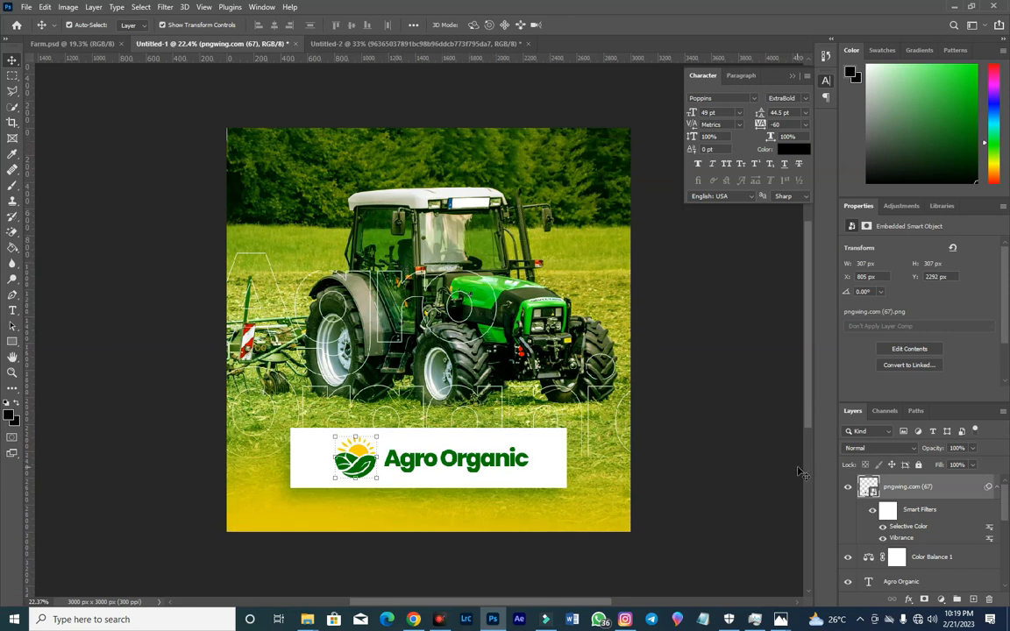
Step: Add a new layer above the logo and fill it with black using the Paint Bucket Tool
click(973, 599)
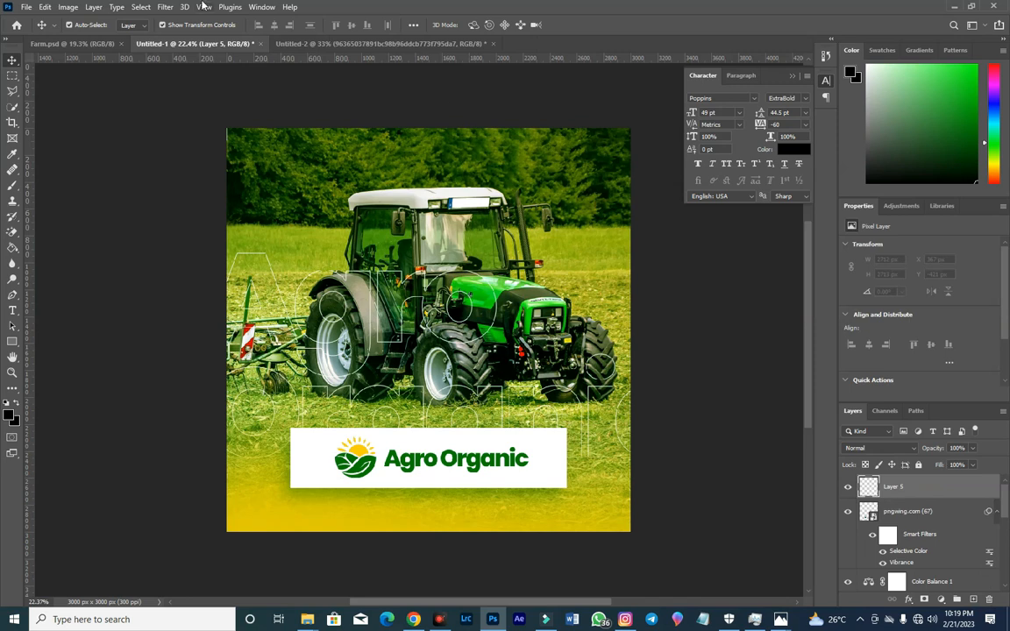
click(16, 250)
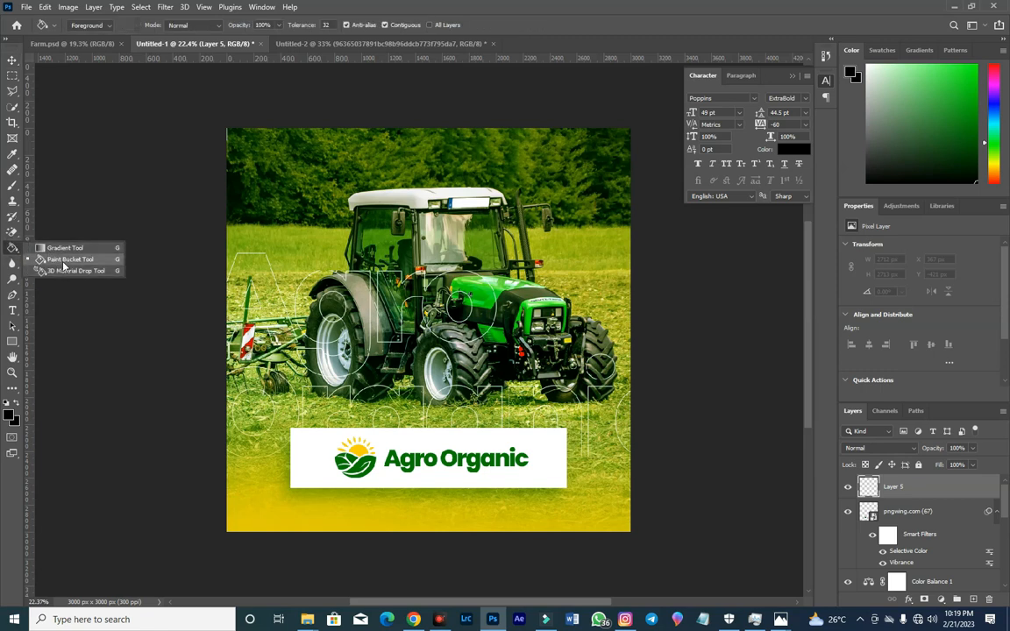
click(65, 260)
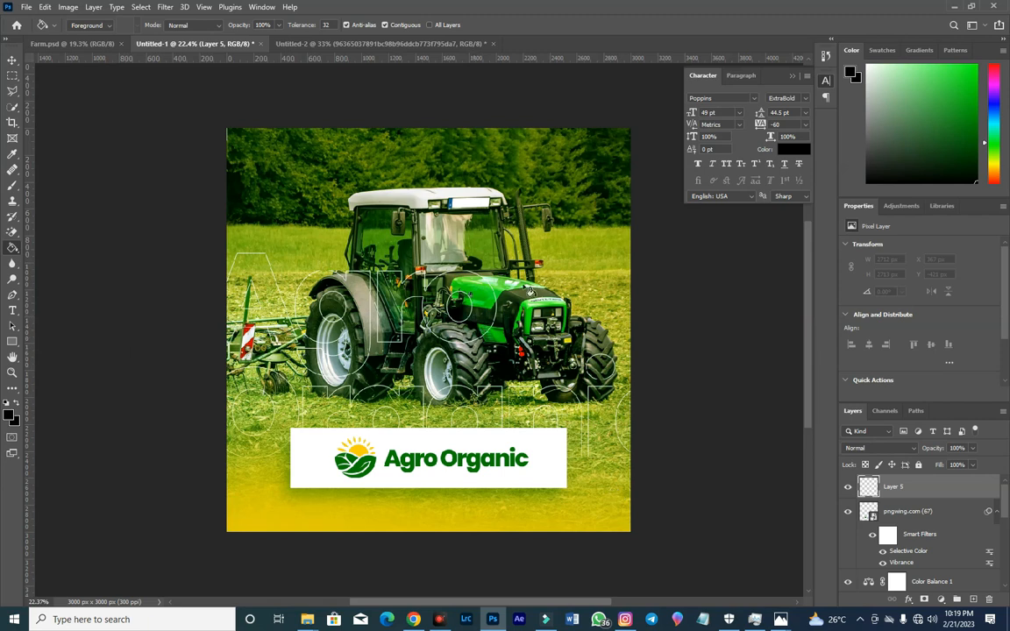
click(460, 310)
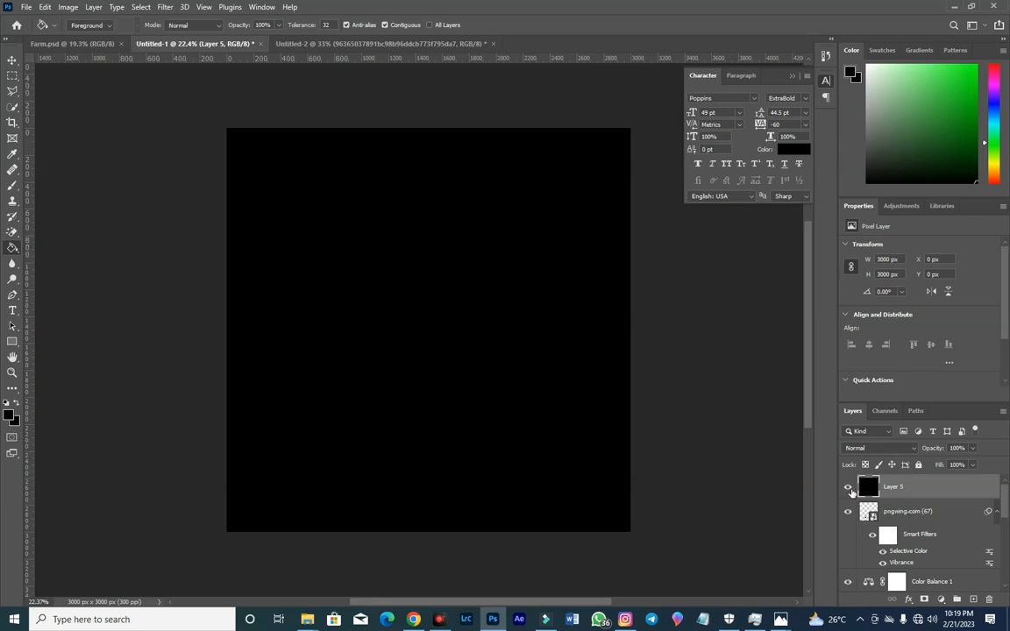
click(848, 489)
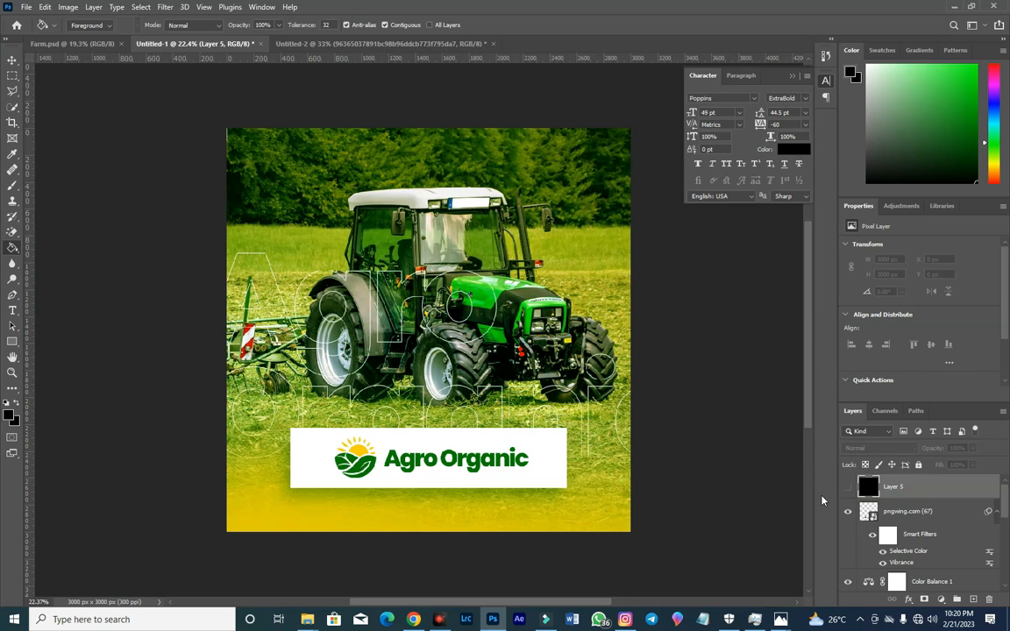
click(847, 487)
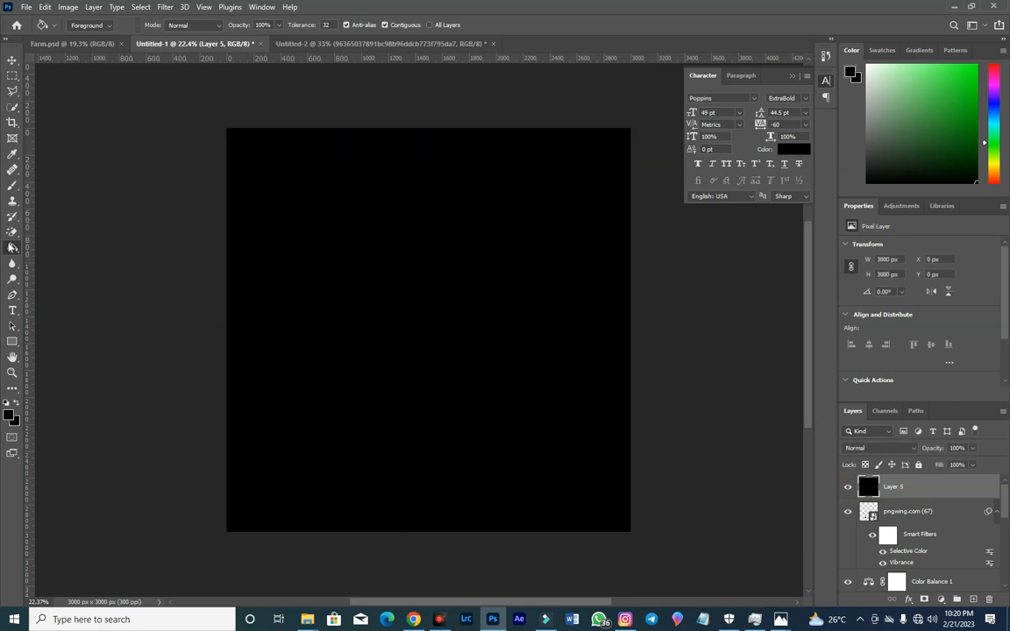
Step: Compare the Lens Flare types and render a 105mm Prime flare on the black layer
click(167, 8)
mouse_move(205, 181)
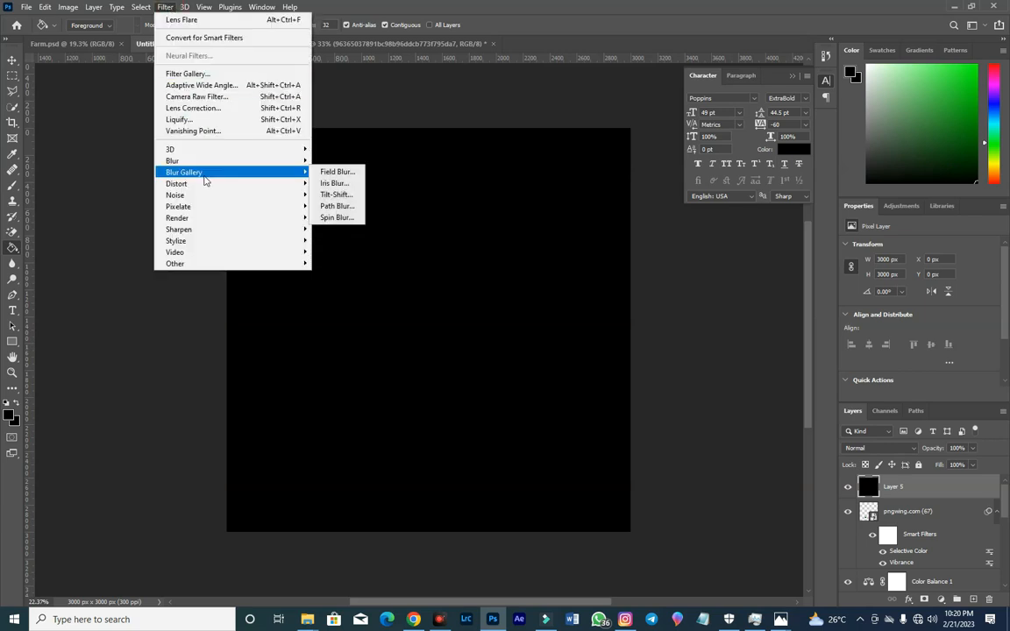
mouse_move(217, 220)
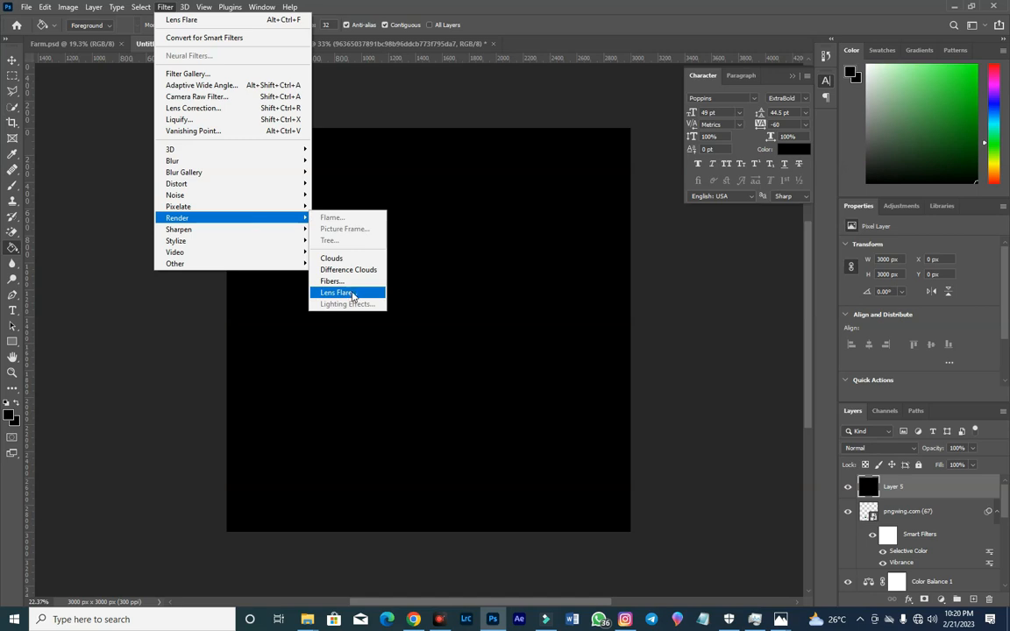
click(352, 294)
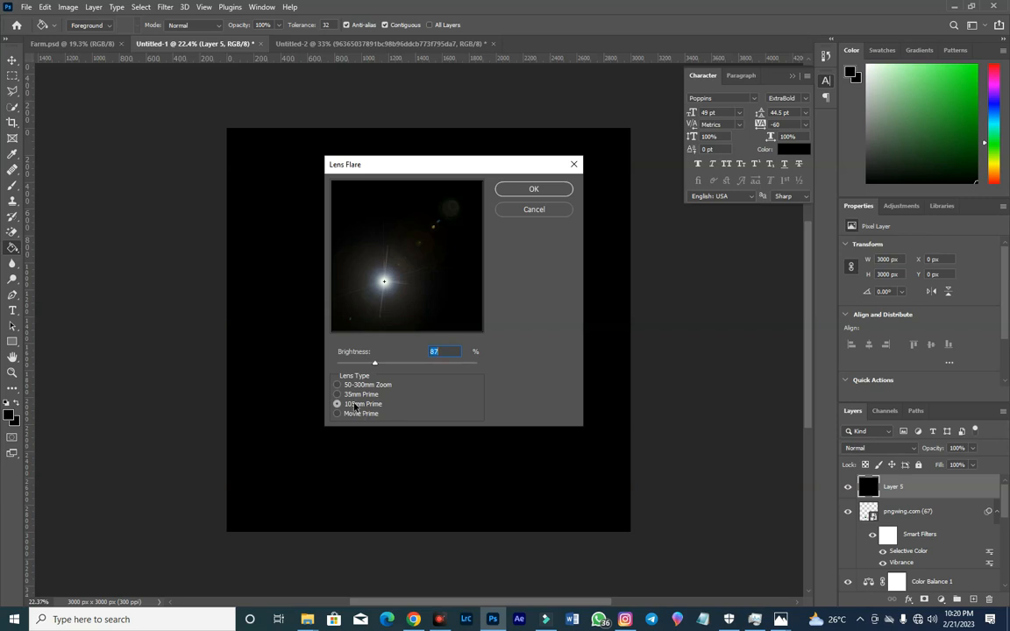
click(355, 395)
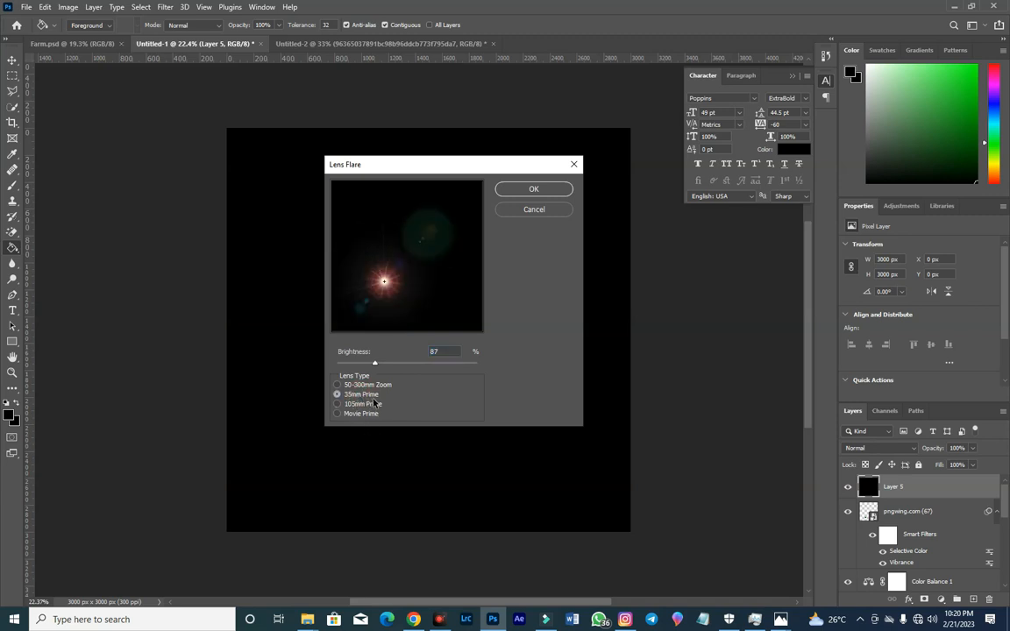
click(368, 384)
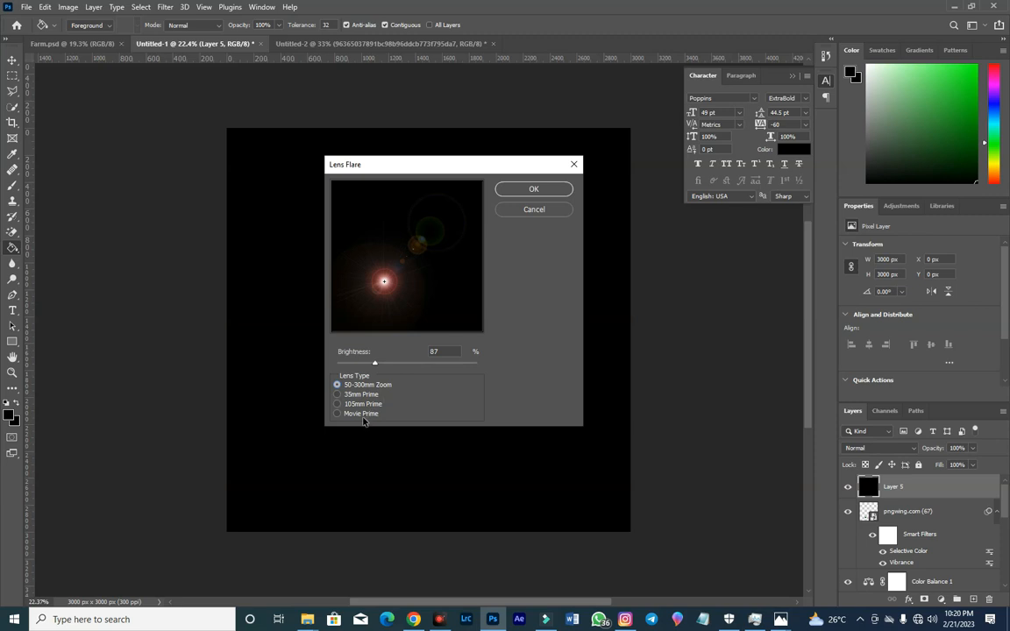
click(360, 414)
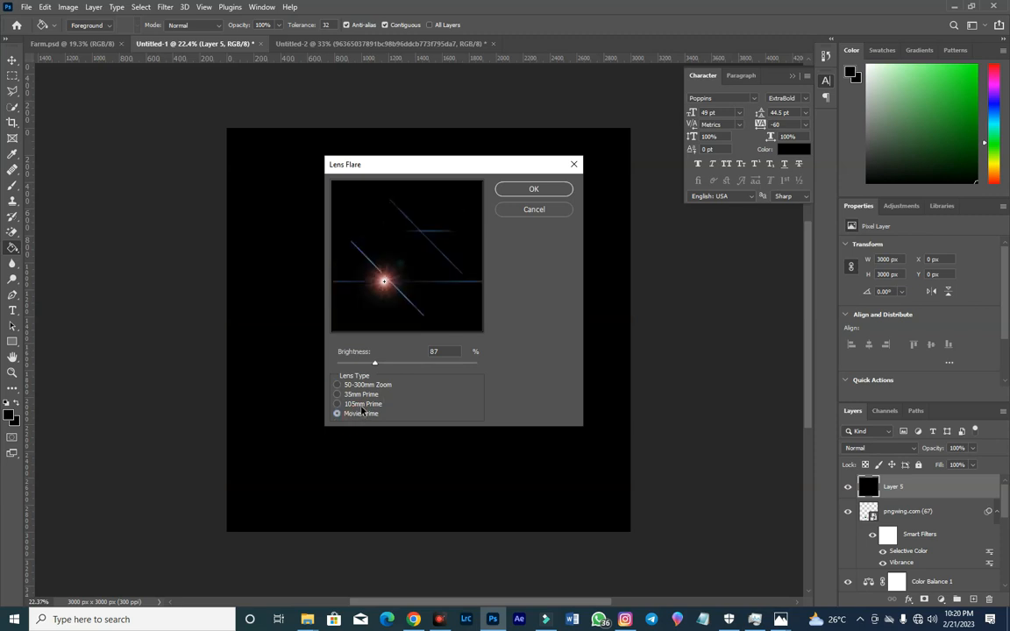
click(362, 405)
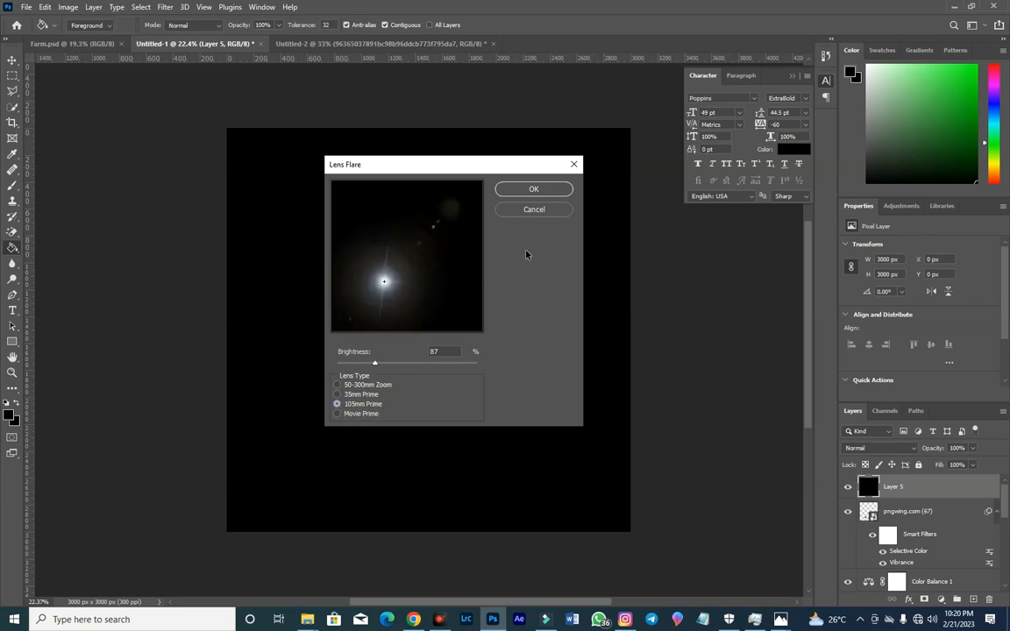
click(532, 189)
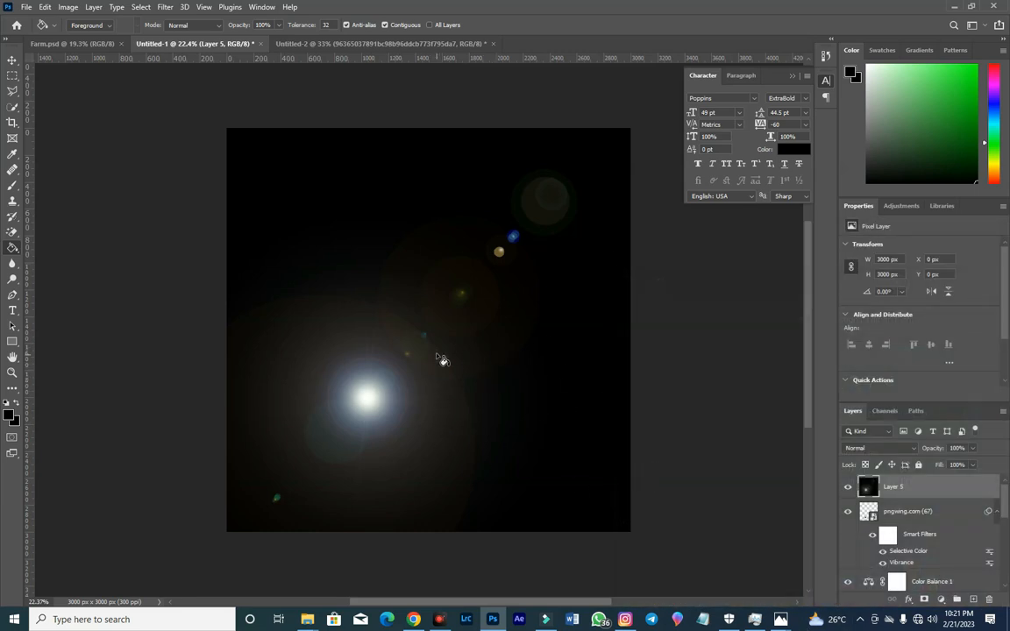
Step: Set the flare layer's blend mode to Screen and move the flare down toward the logo banner
click(910, 451)
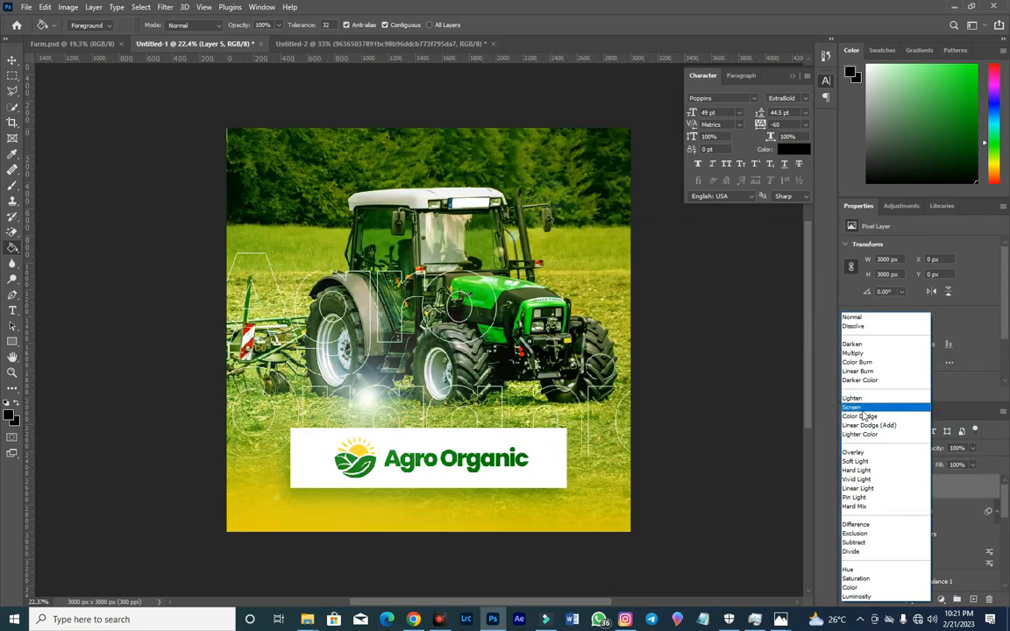
click(863, 408)
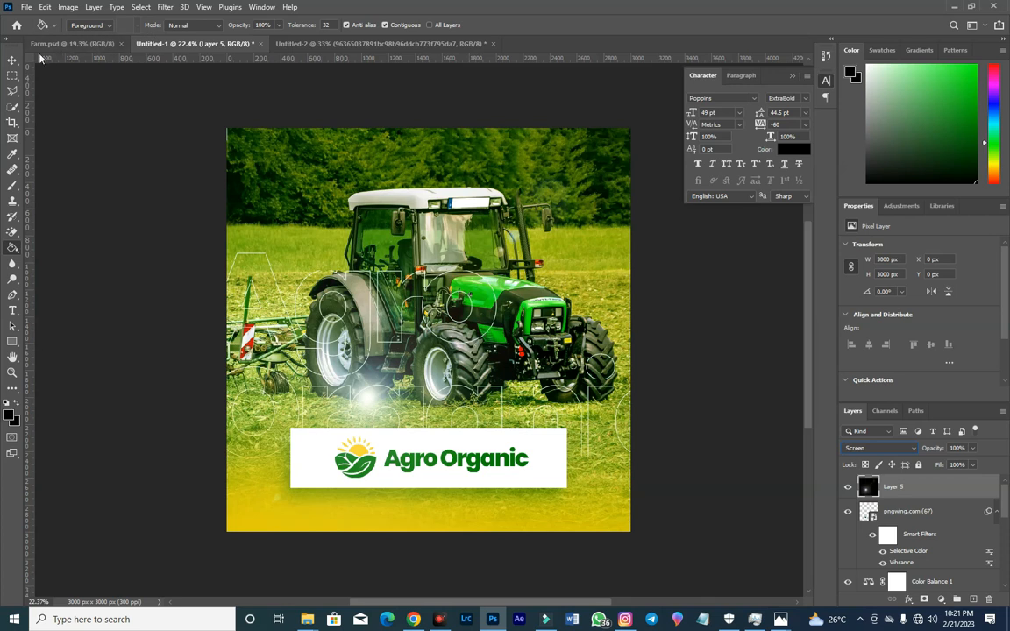
click(13, 59)
mouse_move(374, 404)
mouse_down()
mouse_move(437, 350)
mouse_move(420, 363)
mouse_move(409, 353)
mouse_move(387, 417)
mouse_move(349, 370)
mouse_move(356, 448)
mouse_move(369, 421)
mouse_up()
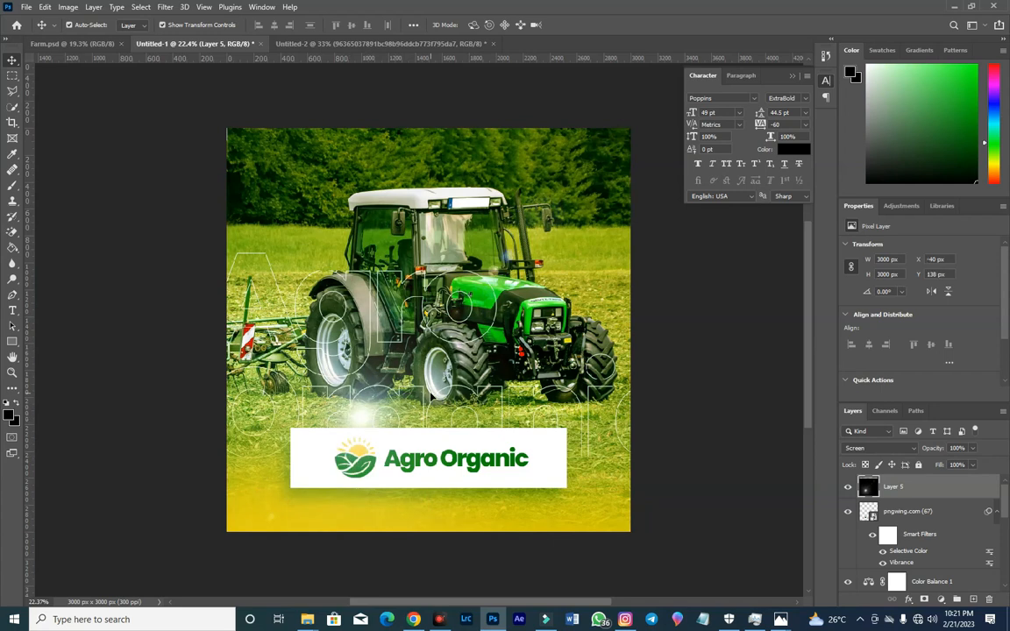
Step: Scale the flare layer down to about 60% and move the flare onto the tractor's hood
scroll(388, 390, down, 3)
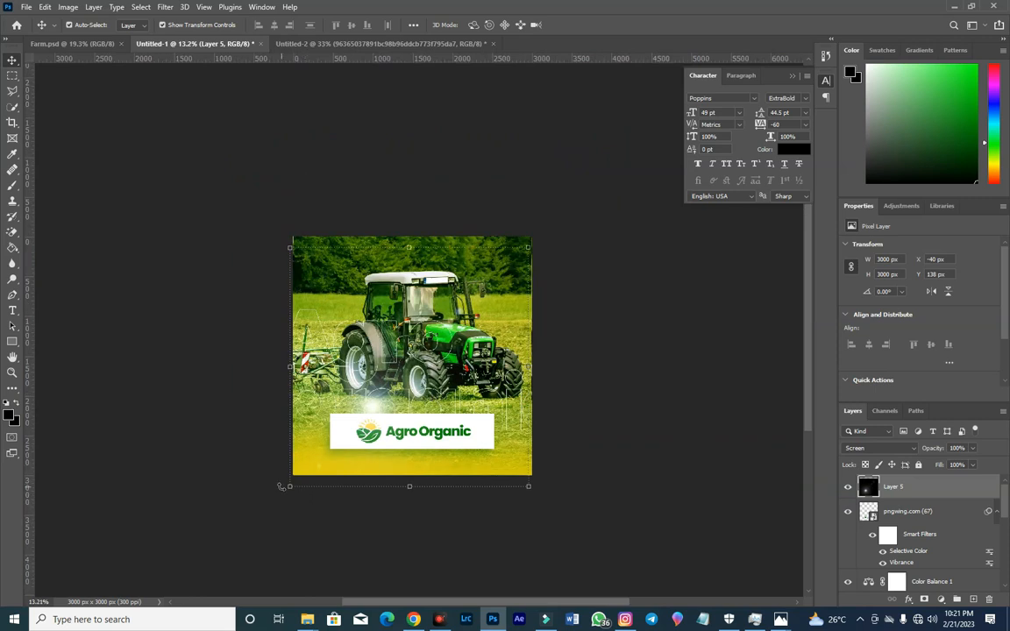
drag(289, 486, 386, 388)
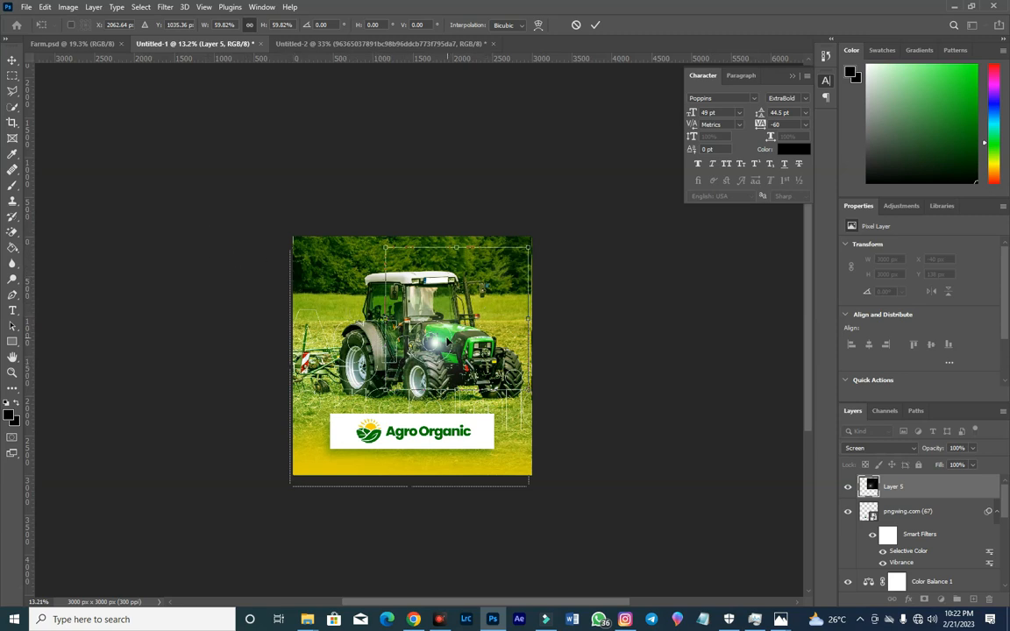
mouse_move(434, 344)
mouse_down()
mouse_move(441, 294)
mouse_move(432, 340)
mouse_move(411, 342)
mouse_move(419, 337)
mouse_up()
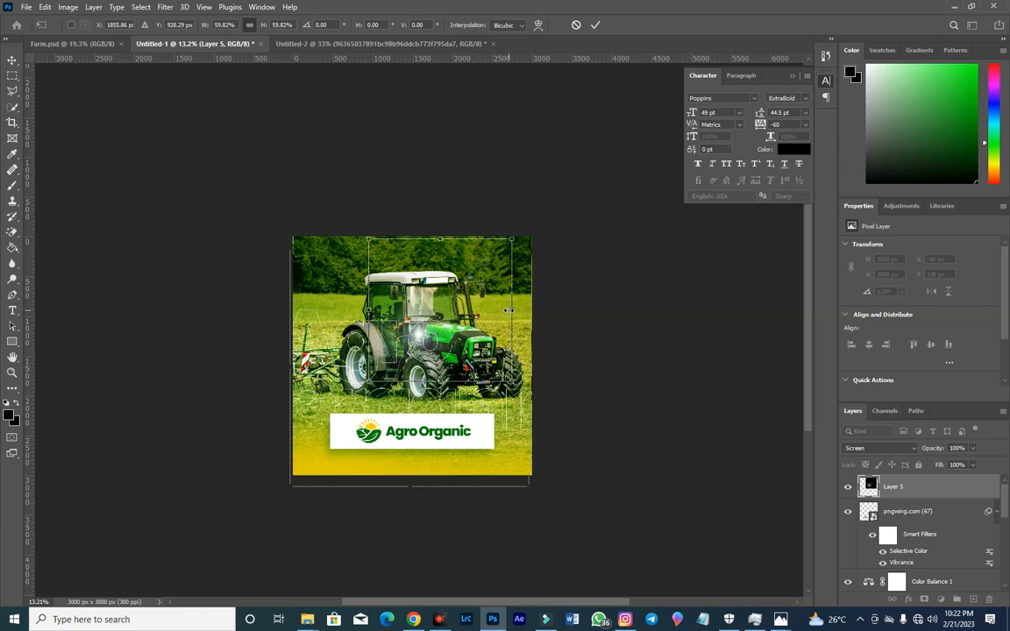
Step: Flip the flare horizontally, rotate it about 24° counter-clockwise, and place it where the hood meets the windshield
right_click(442, 327)
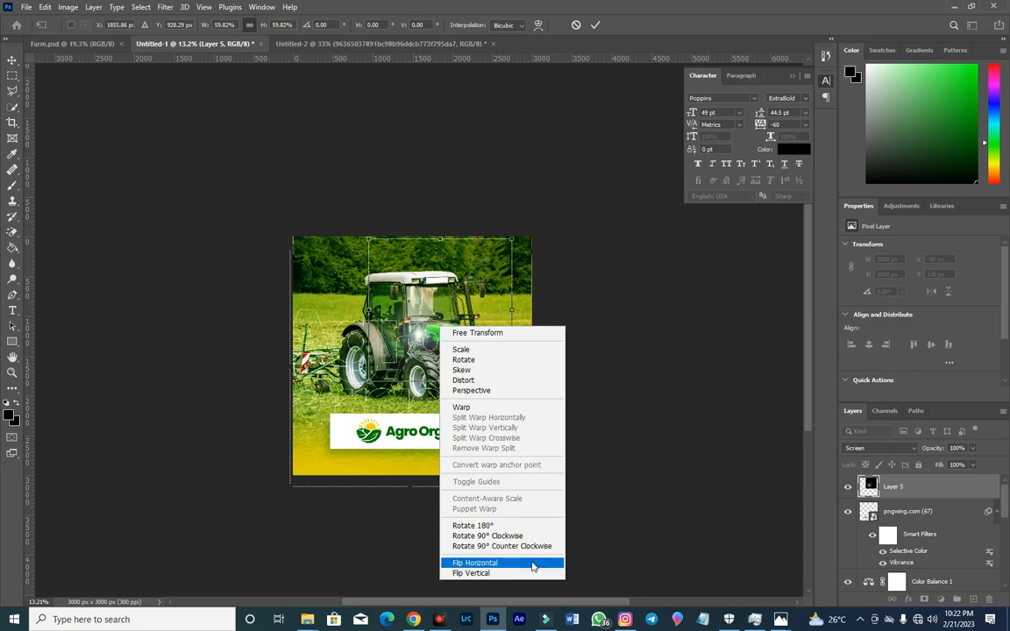
click(532, 566)
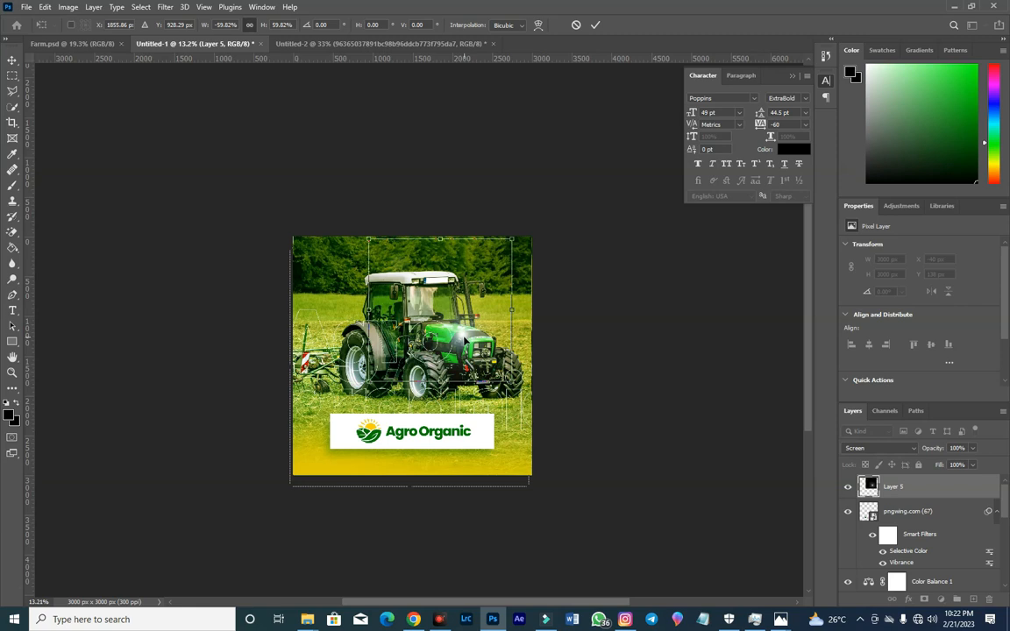
drag(462, 336, 462, 312)
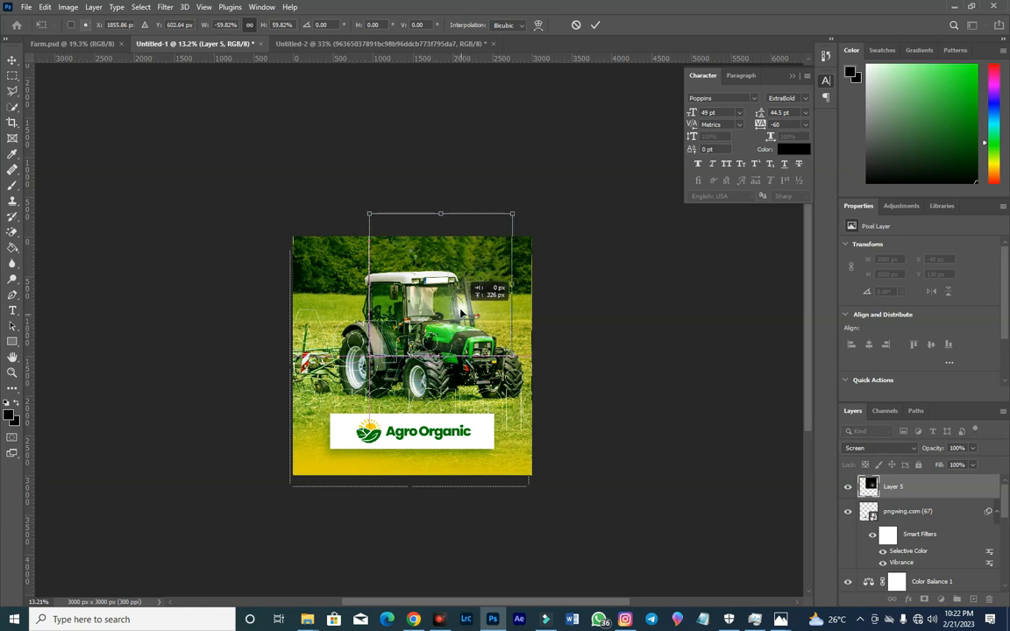
drag(524, 372, 556, 336)
drag(474, 295, 458, 328)
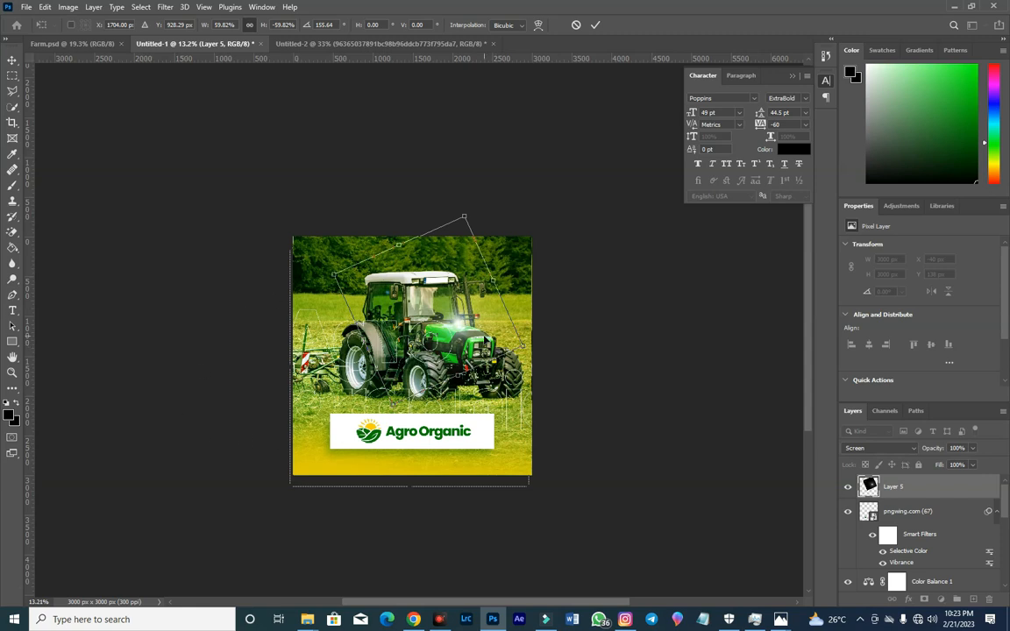
scroll(404, 387, up, 3)
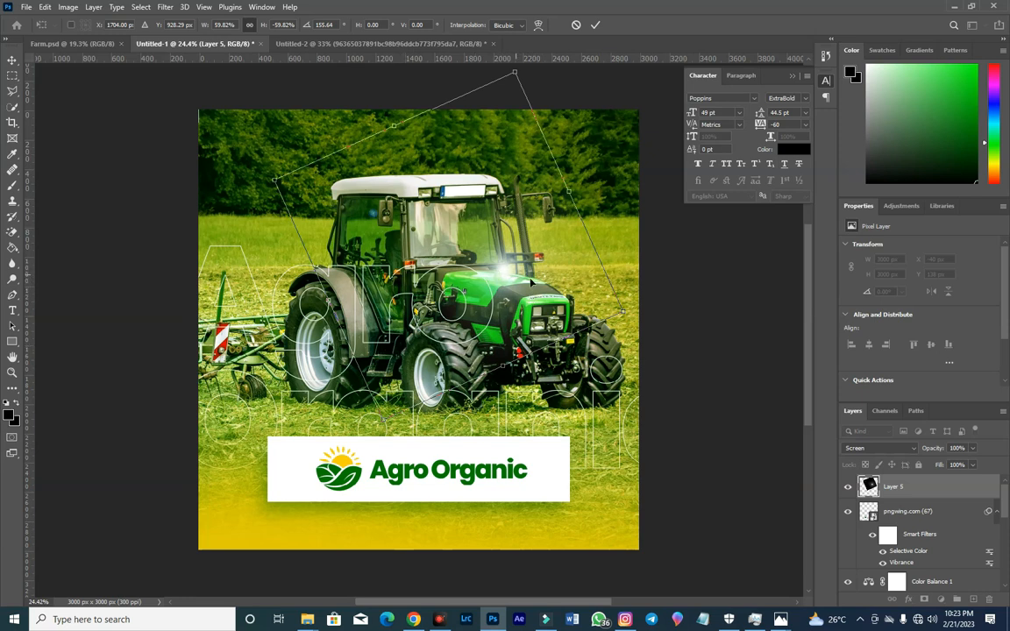
drag(498, 271, 538, 293)
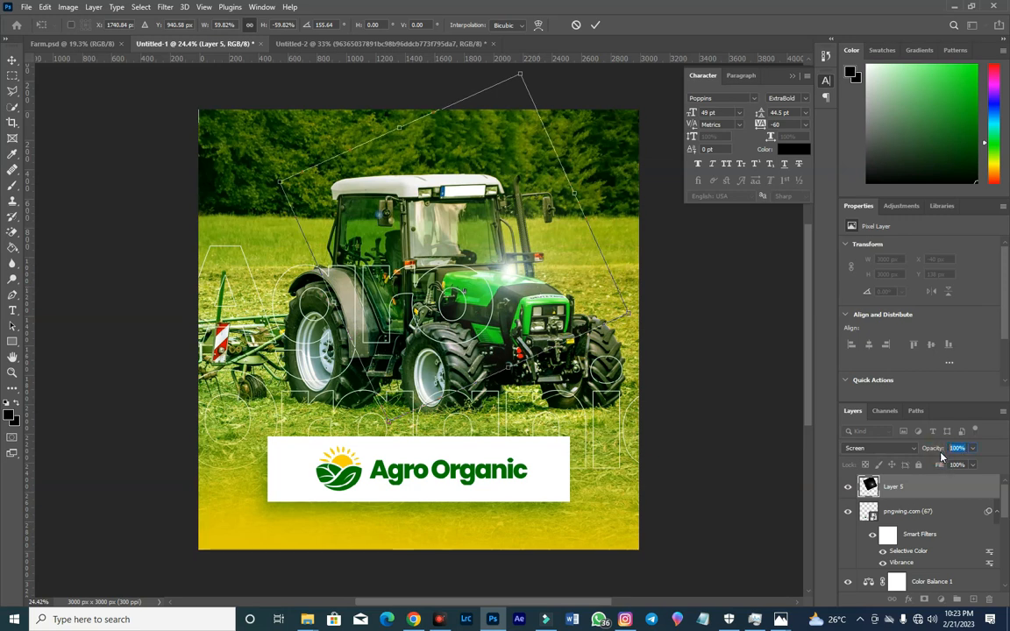
Step: Set the flare layer's opacity to 81%, apply the transform, and compare the image with and without the flare
drag(931, 447, 942, 455)
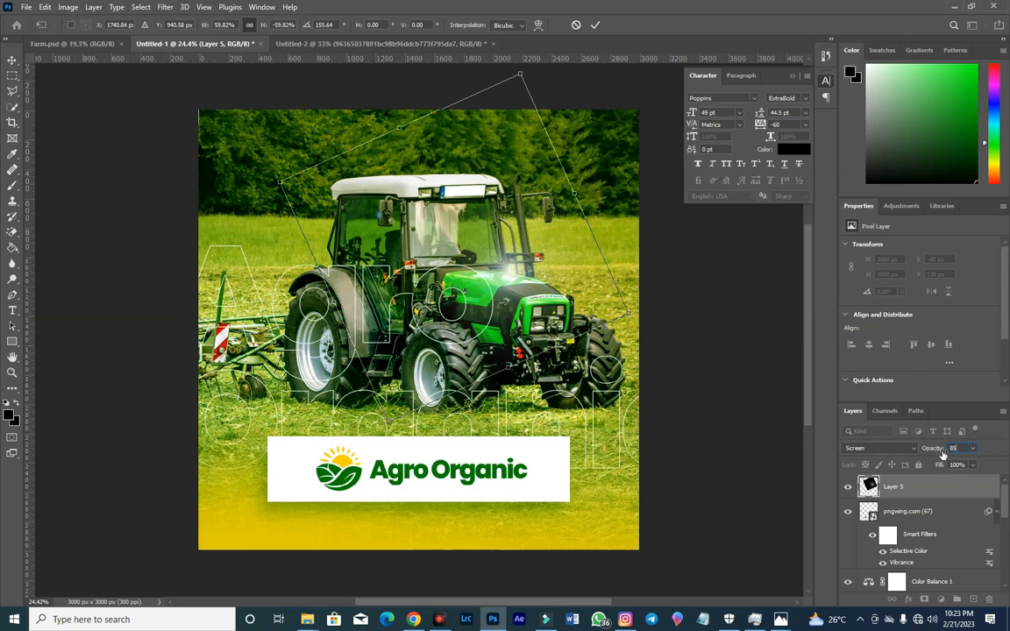
key(Return)
mouse_move(511, 278)
mouse_down()
mouse_move(505, 285)
mouse_move(512, 275)
mouse_up()
key(Return)
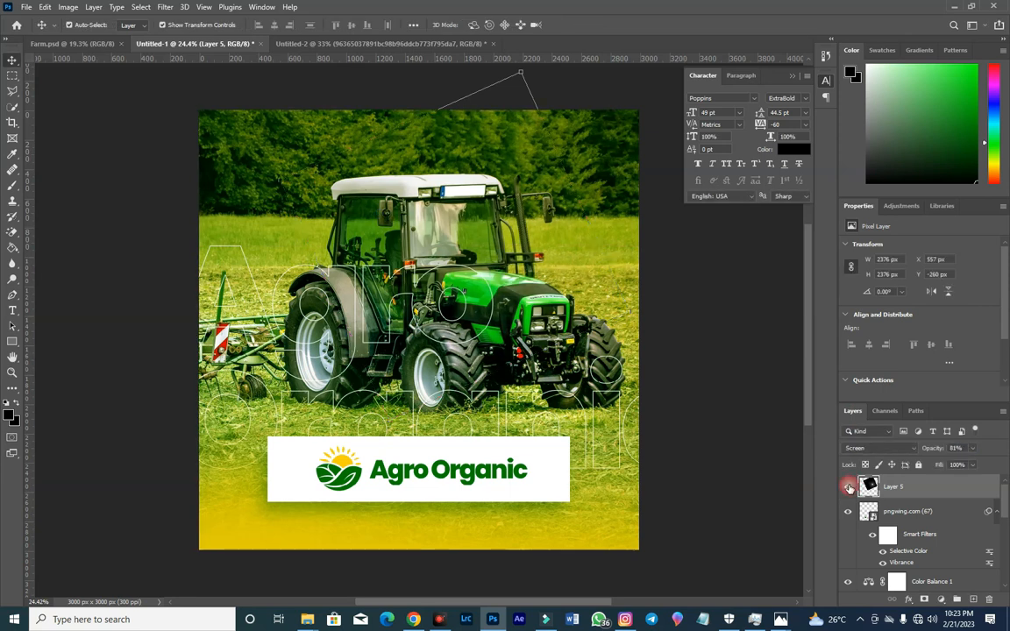
click(849, 487)
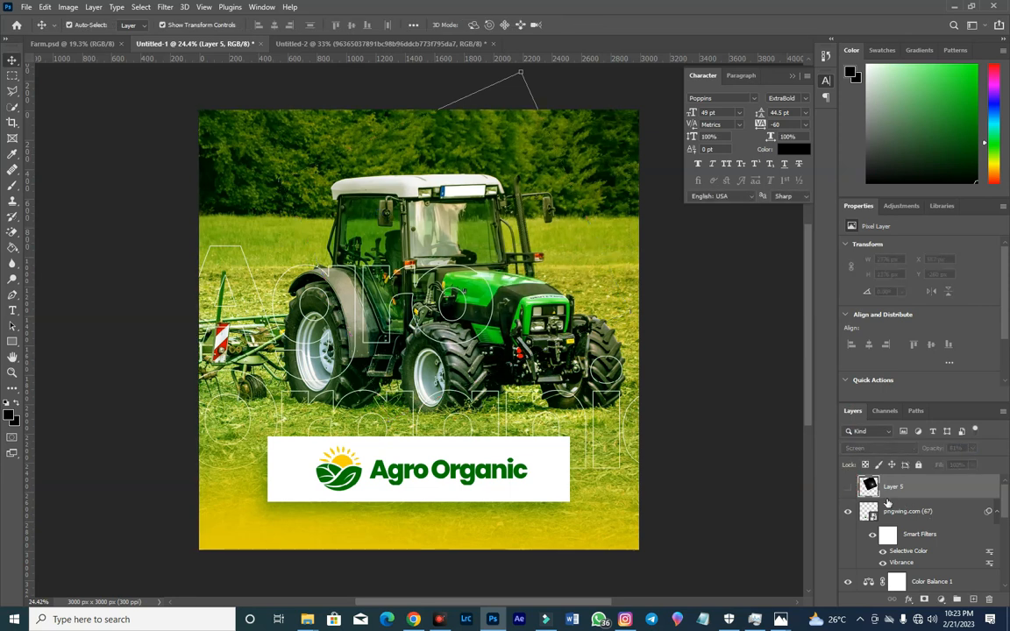
click(849, 487)
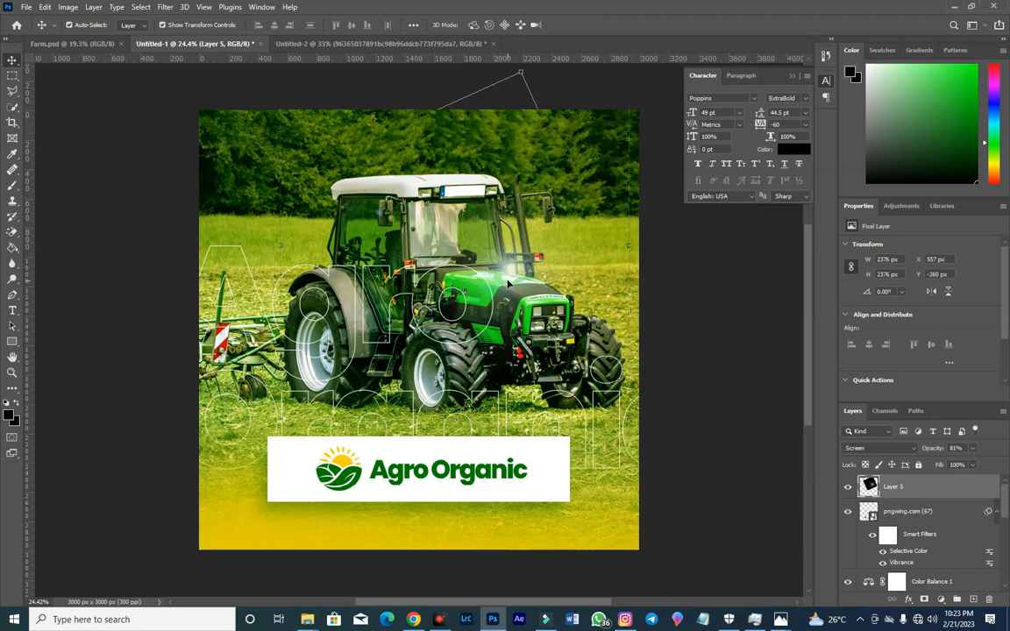
Step: Nudge the flare slightly left on the hood and set its layer opacity to 96%
drag(507, 277, 506, 277)
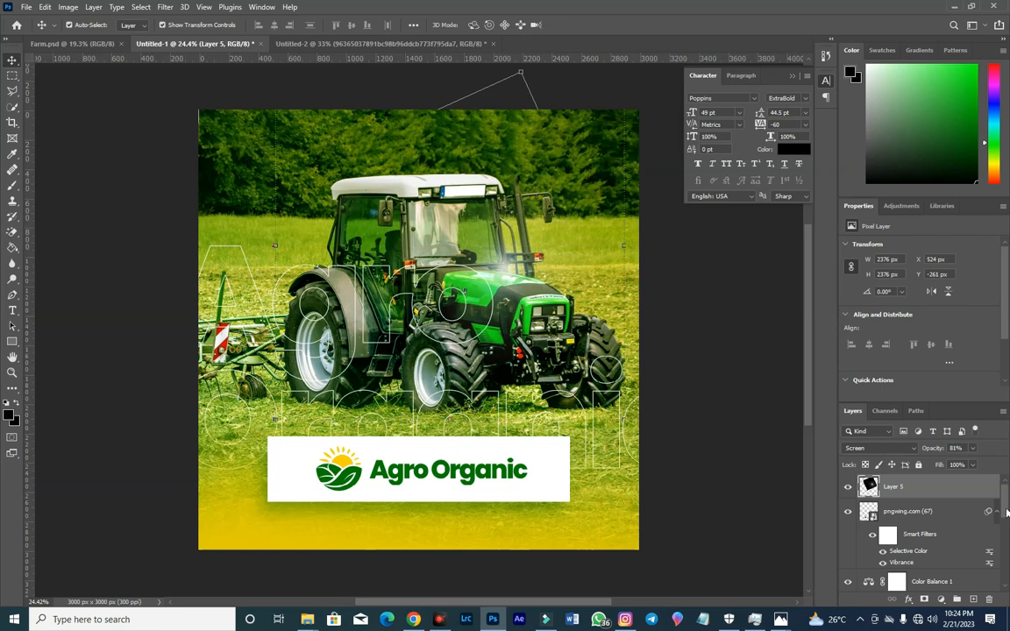
click(954, 447)
key(Up)
key(Up)
key(Up)
key(Up)
key(Up)
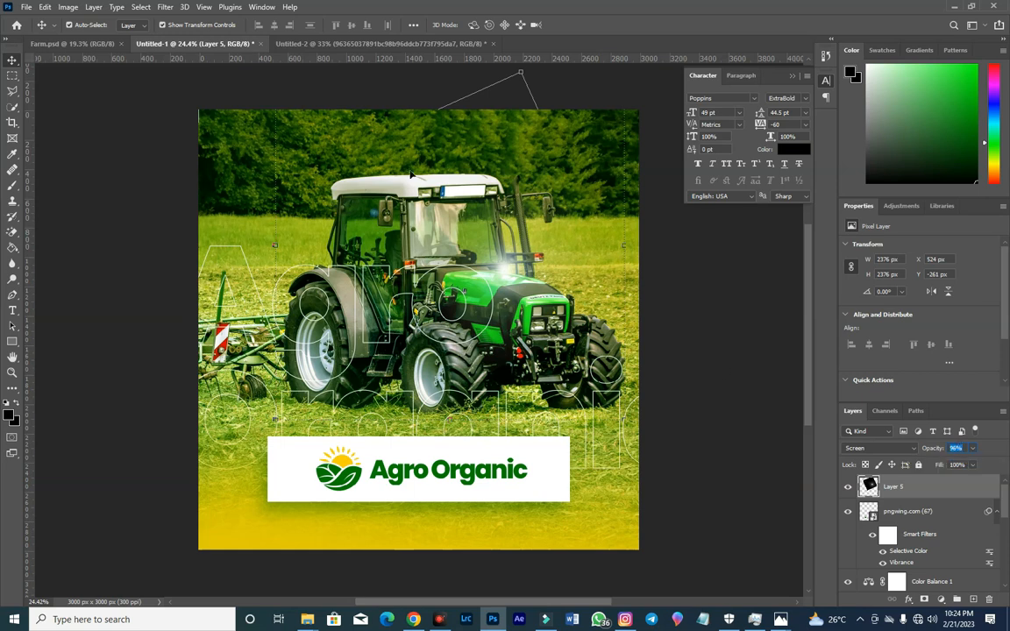
Step: Reposition the flare layer at about X 516 px, Y -260 px, and toggle its visibility to compare the effect
mouse_move(362, 206)
mouse_down()
mouse_move(321, 207)
mouse_move(344, 206)
mouse_up()
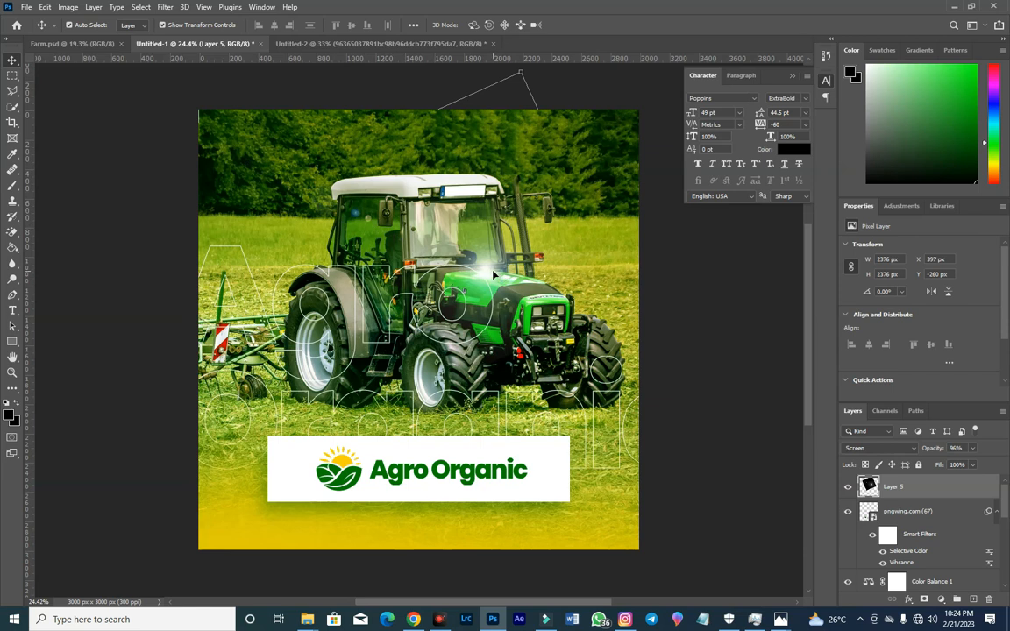
mouse_move(487, 275)
mouse_down()
mouse_move(501, 279)
mouse_move(495, 270)
mouse_up()
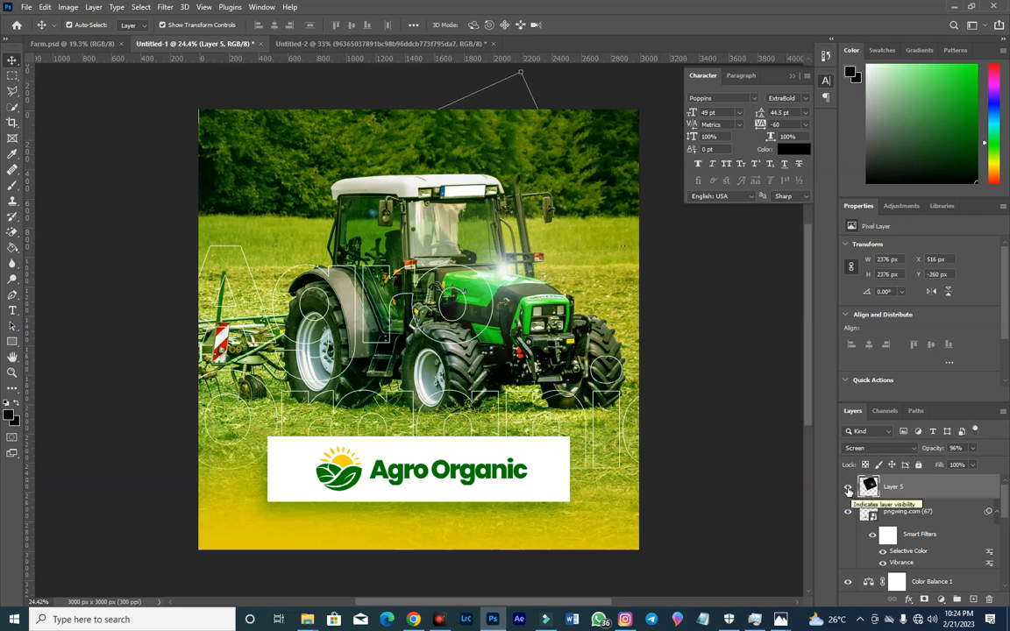
click(848, 489)
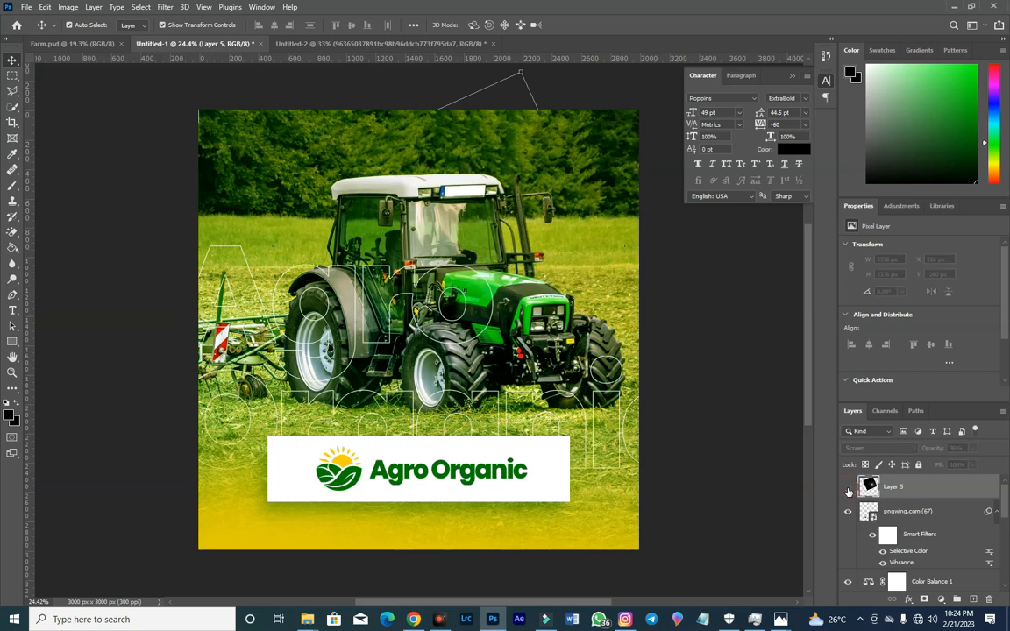
click(849, 490)
click(849, 489)
click(848, 489)
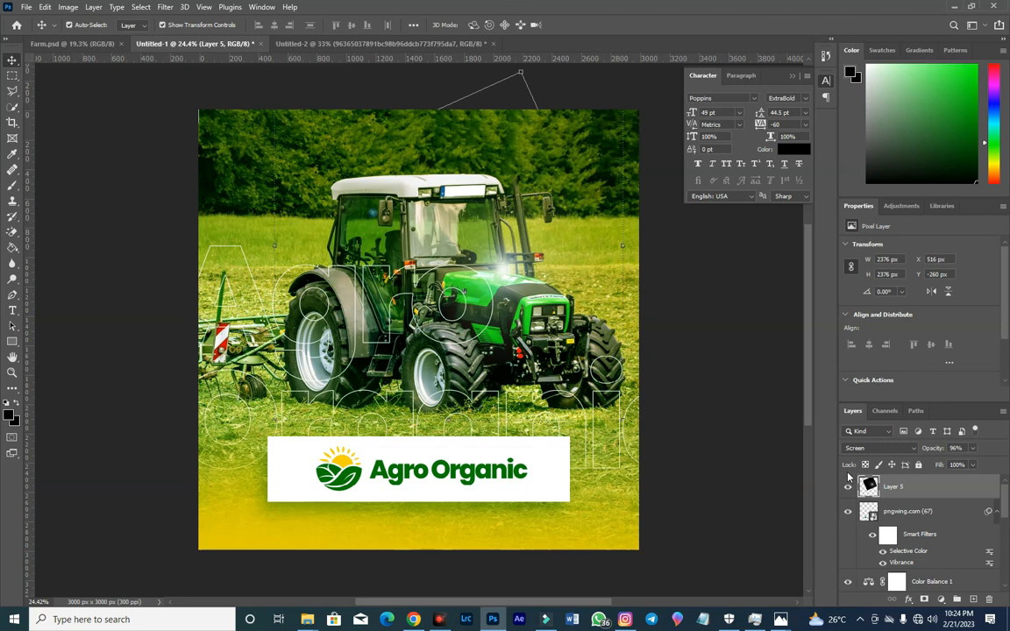